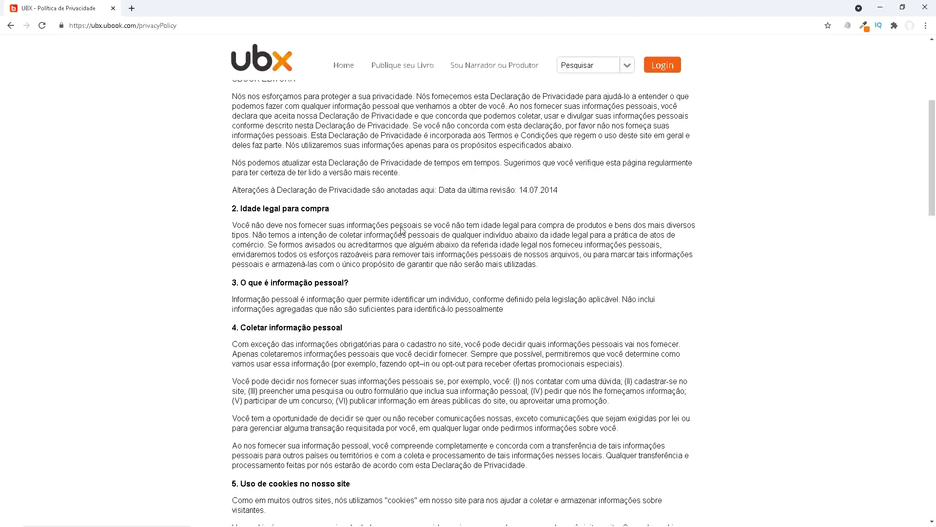
Read through the UBX privacy policy, from the introduction and legal age to cookies and the use of personal information
scroll(401, 230, up, 2)
scroll(401, 229, down, 5)
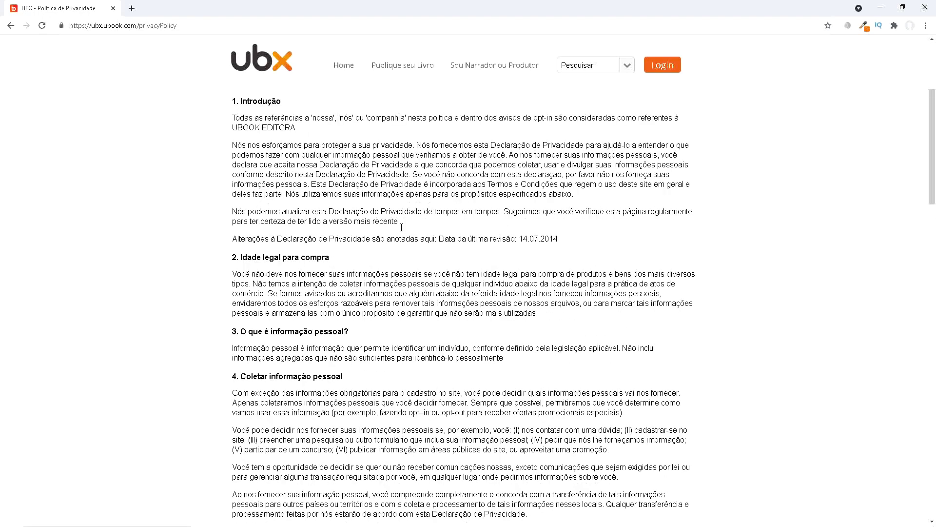
scroll(402, 232, down, 2)
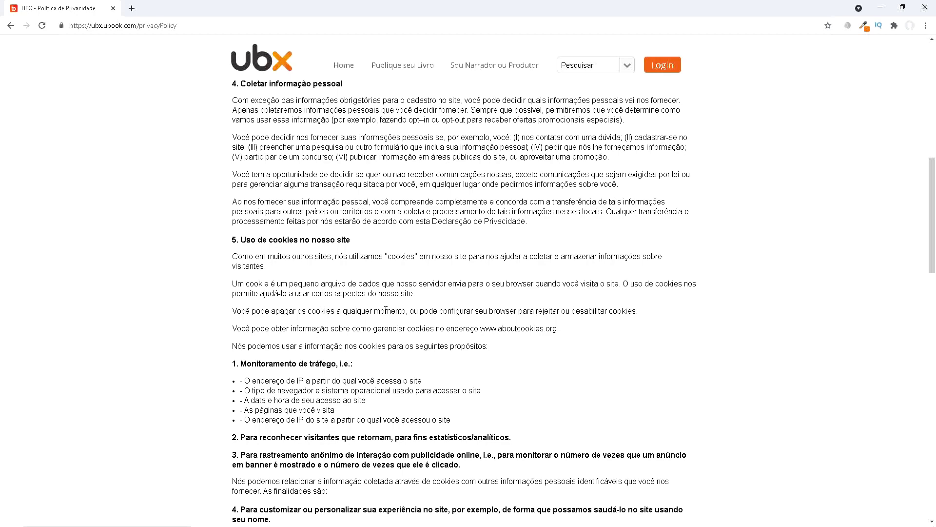
scroll(386, 311, down, 4)
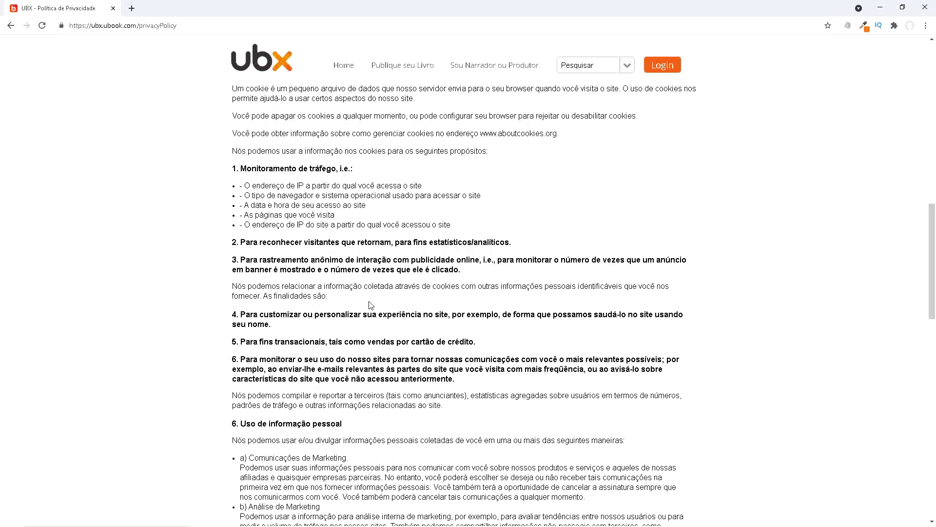
scroll(369, 308, down, 2)
scroll(369, 305, down, 1)
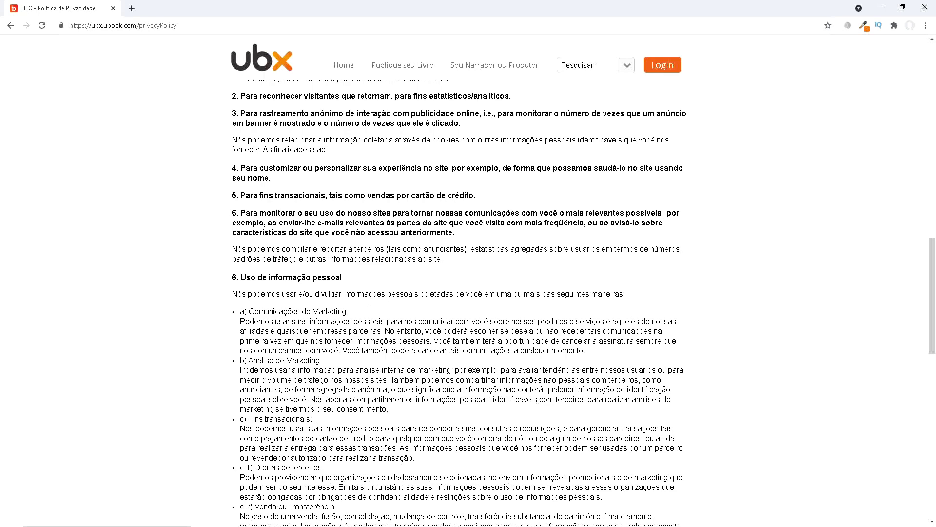
scroll(370, 301, down, 2)
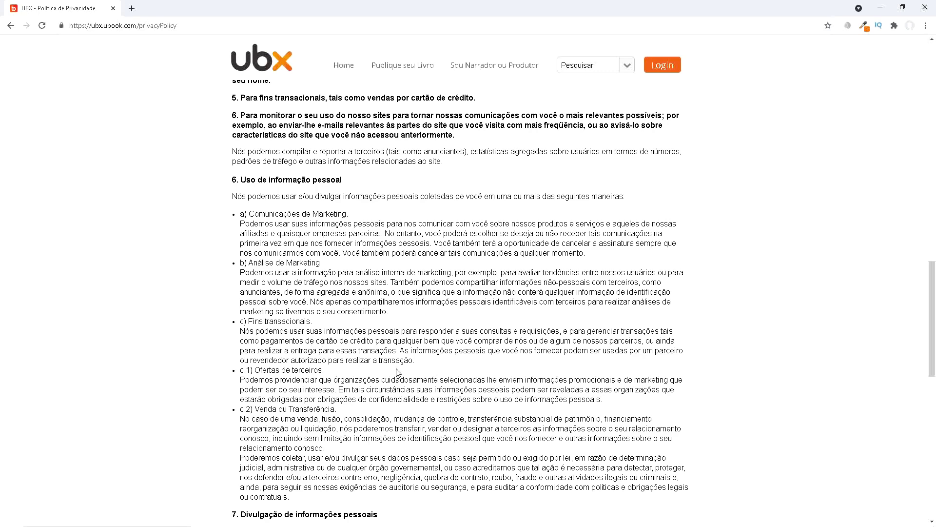
scroll(398, 369, down, 3)
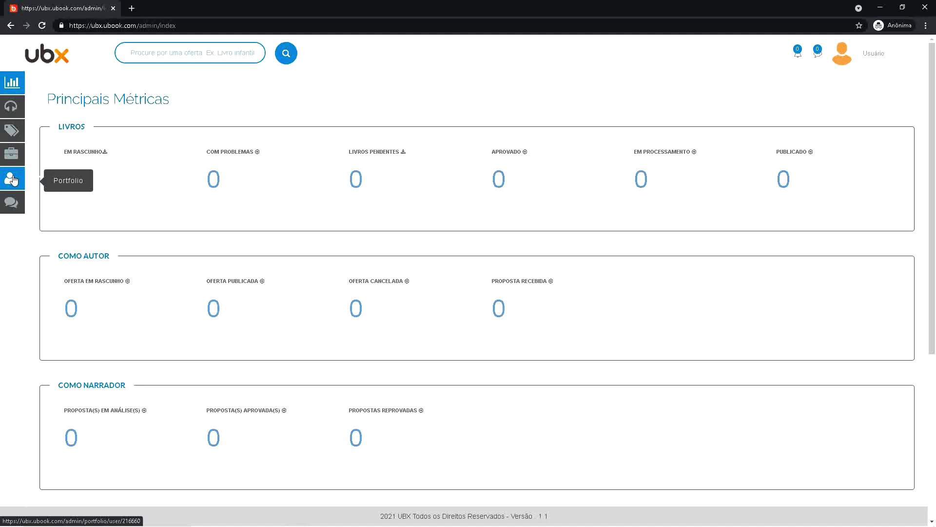
Open the Portfolio profile page and review its personal information, privacy, address and voice characteristics sections
click(13, 181)
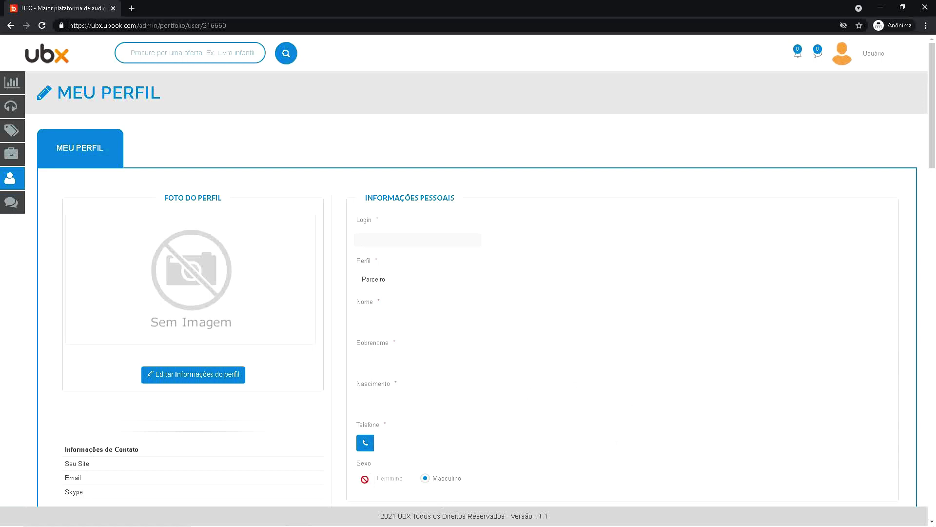
scroll(484, 209, down, 10)
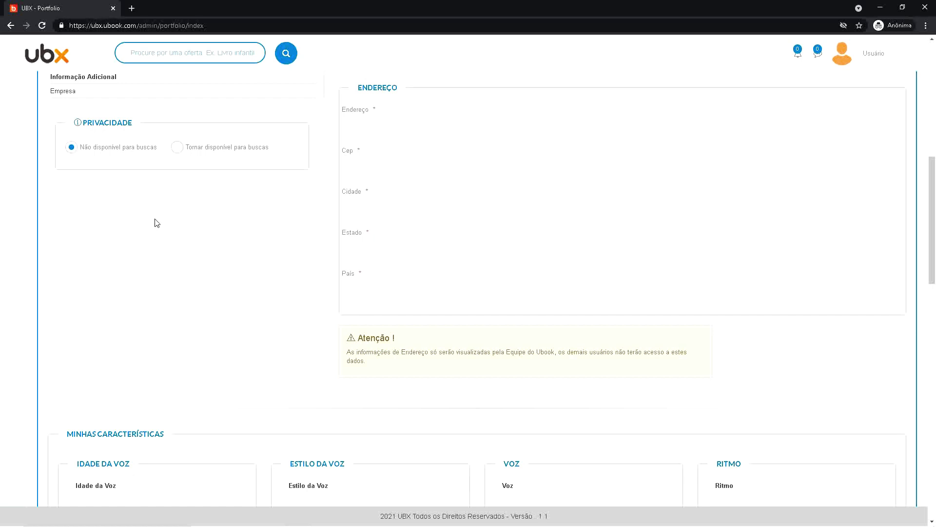
scroll(156, 223, down, 4)
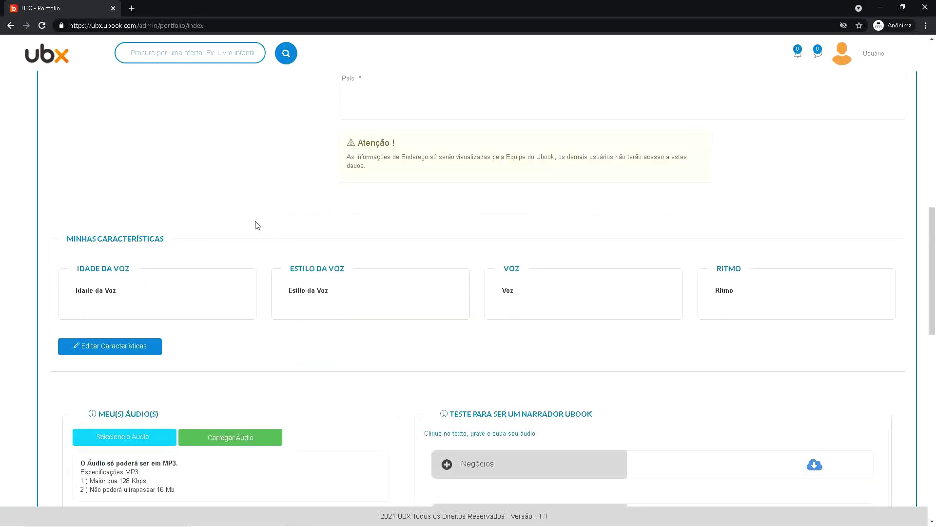
scroll(138, 267, down, 1)
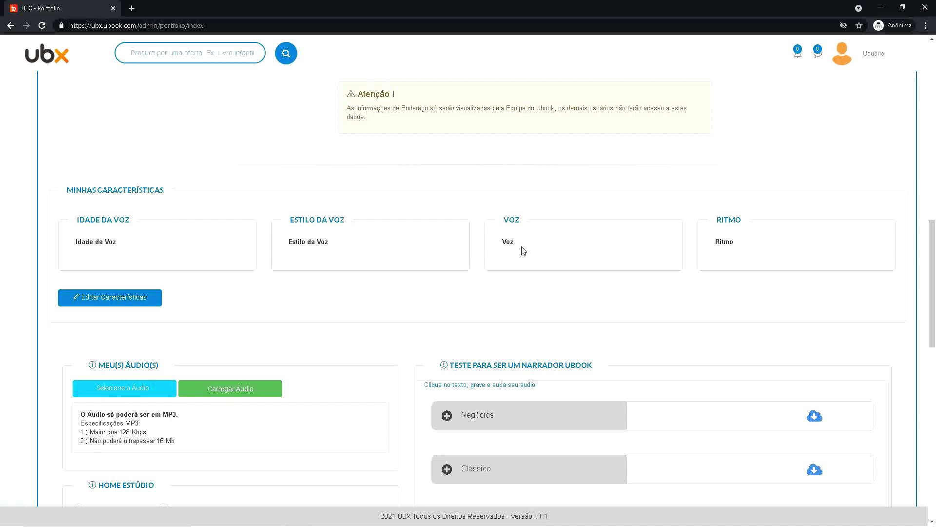
Start editing the voice characteristics, choose Jovem Adulto as the voice age and look through the voice style options
click(155, 298)
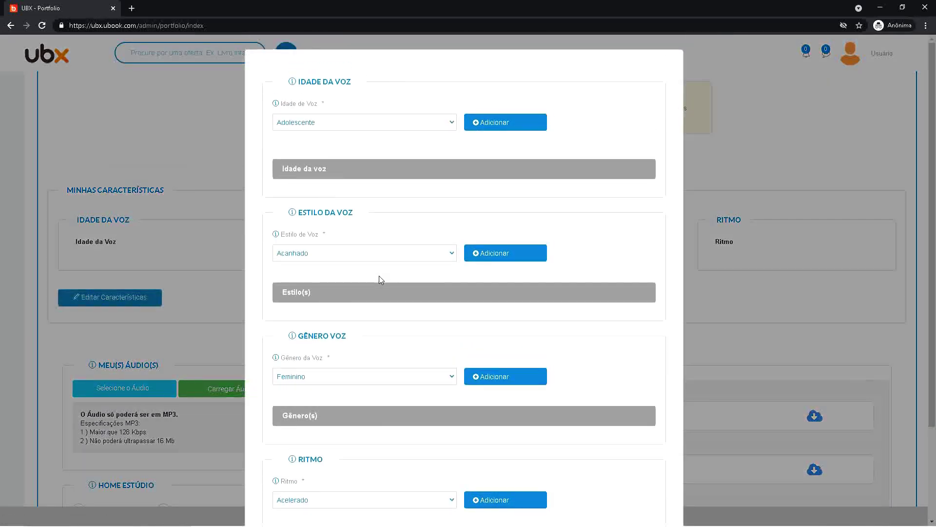
click(423, 124)
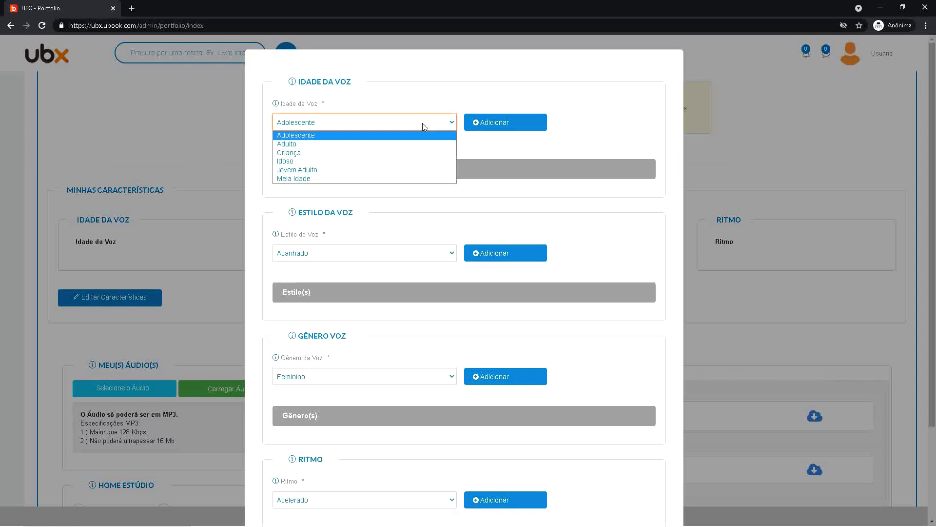
click(332, 170)
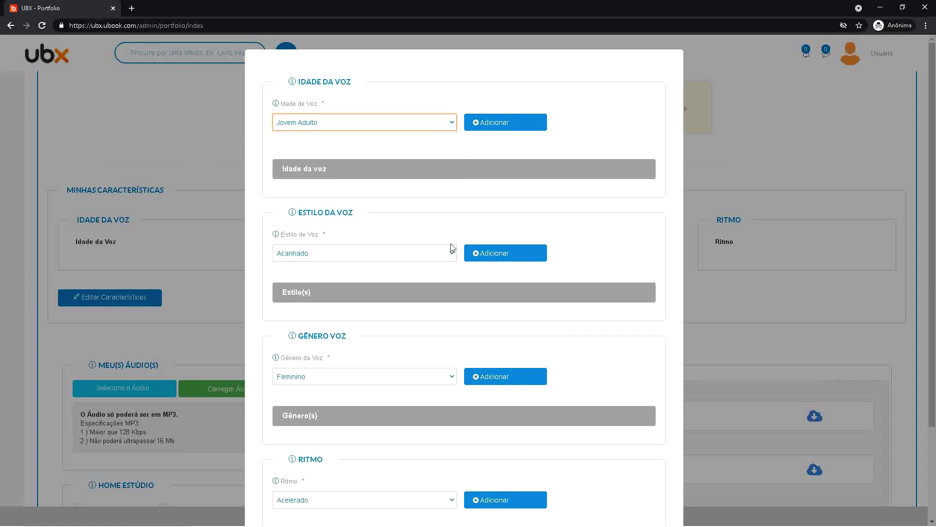
scroll(403, 249, down, 1)
click(332, 204)
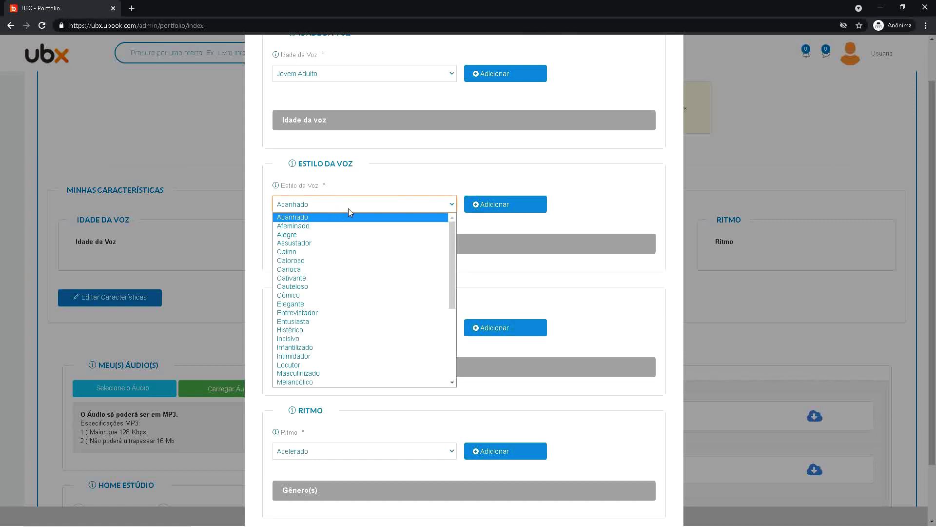
click(568, 181)
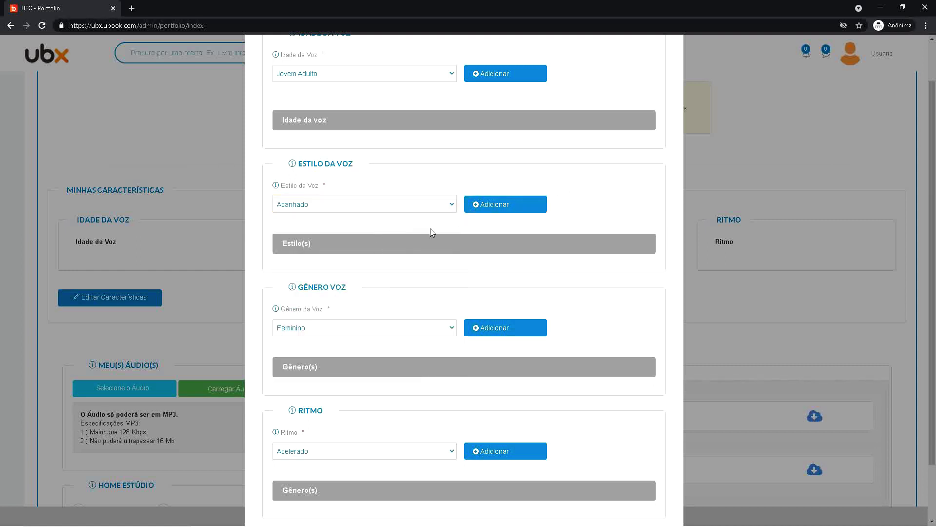
Choose Masculino as the voice gender and Normal as the rhythm in the voice characteristics
scroll(437, 224, down, 1)
scroll(383, 224, down, 1)
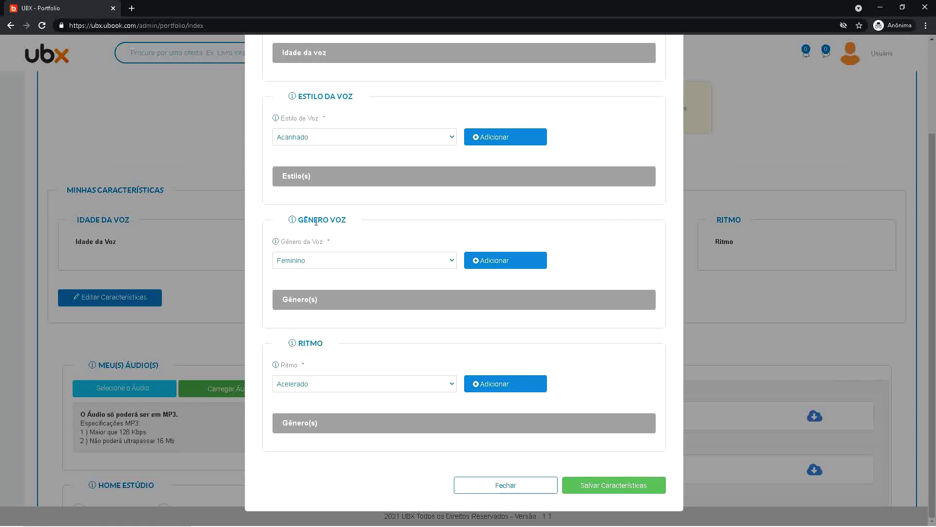
click(314, 263)
click(275, 279)
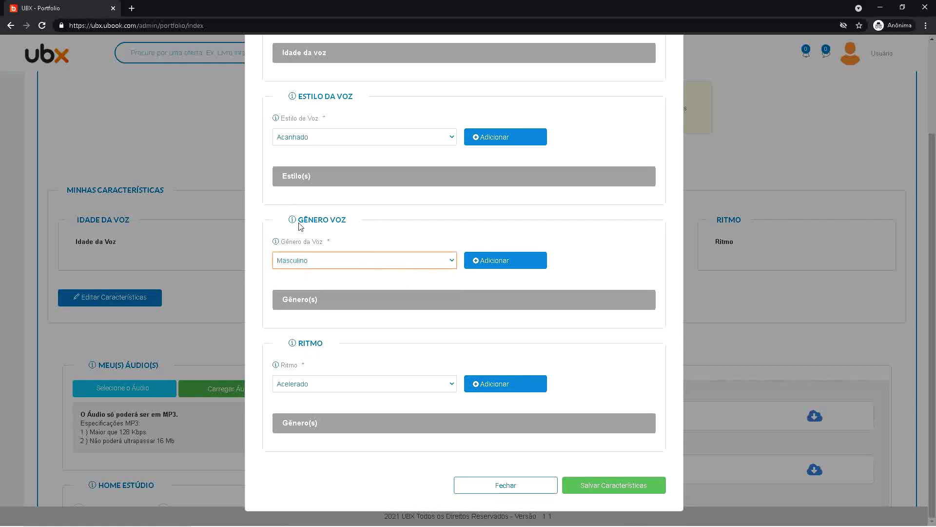
click(368, 384)
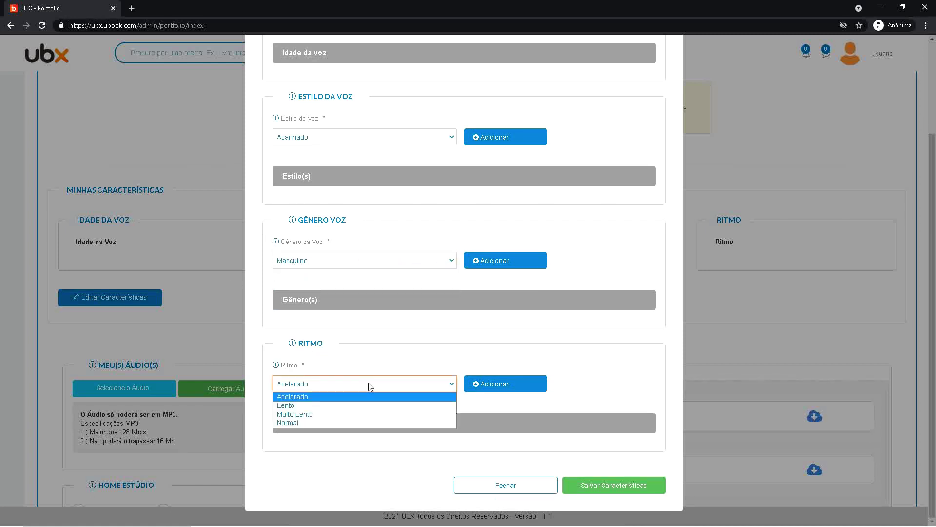
click(288, 422)
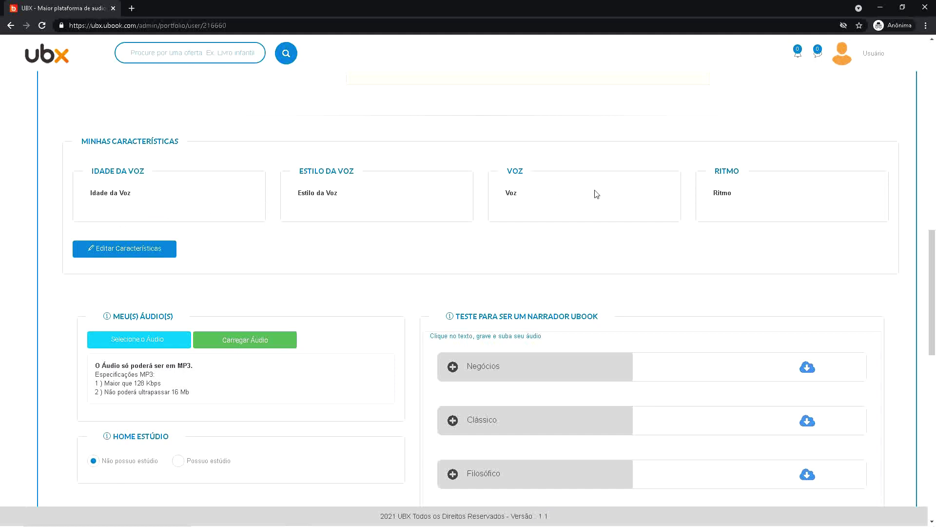
Review the profile's audio upload requirements, home studio options and the list of Ubook narrator test texts
scroll(282, 238, down, 3)
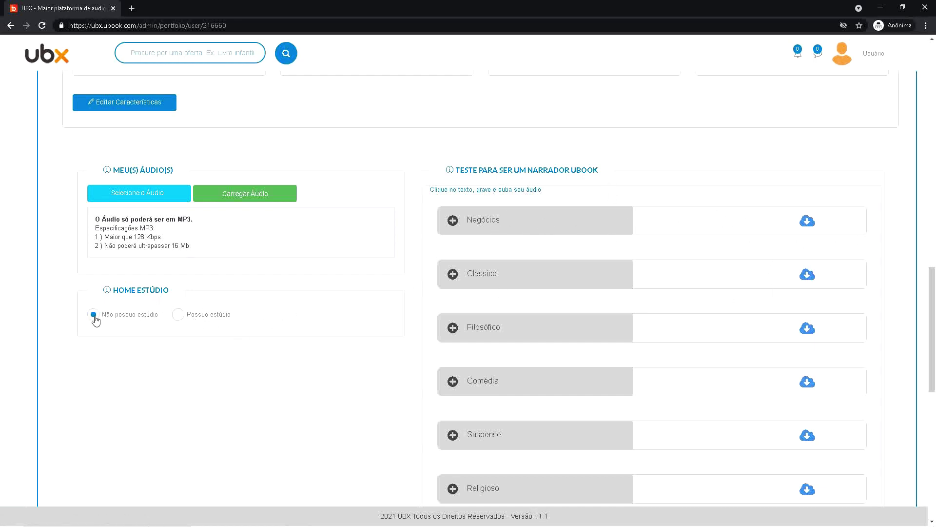
scroll(254, 313, down, 3)
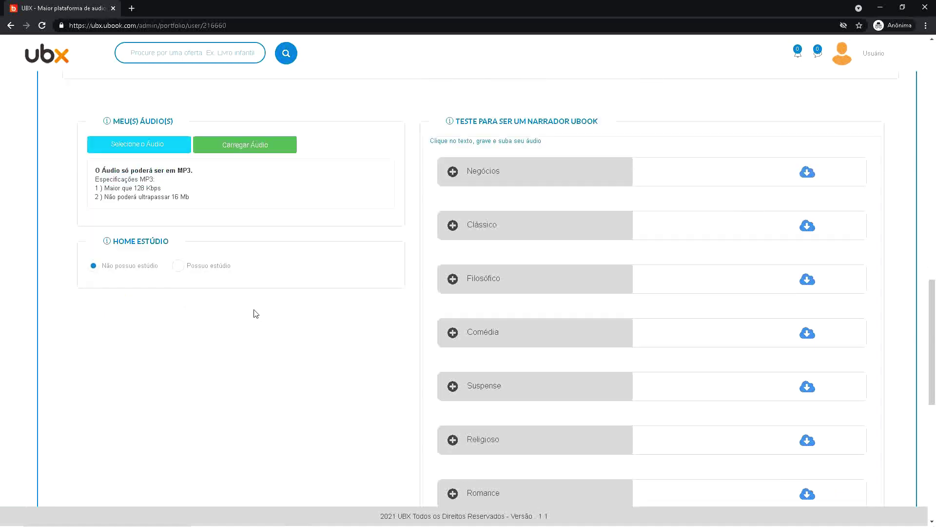
scroll(254, 314, down, 1)
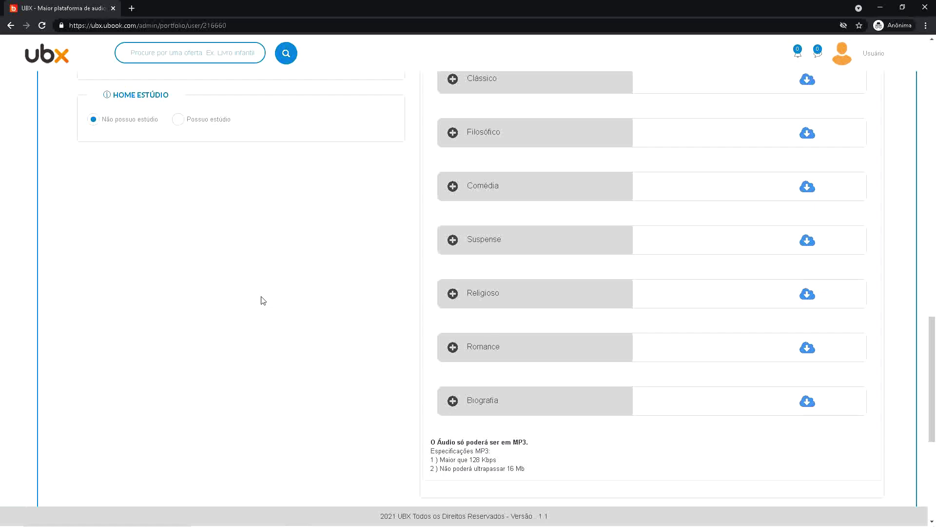
scroll(264, 301, down, 6)
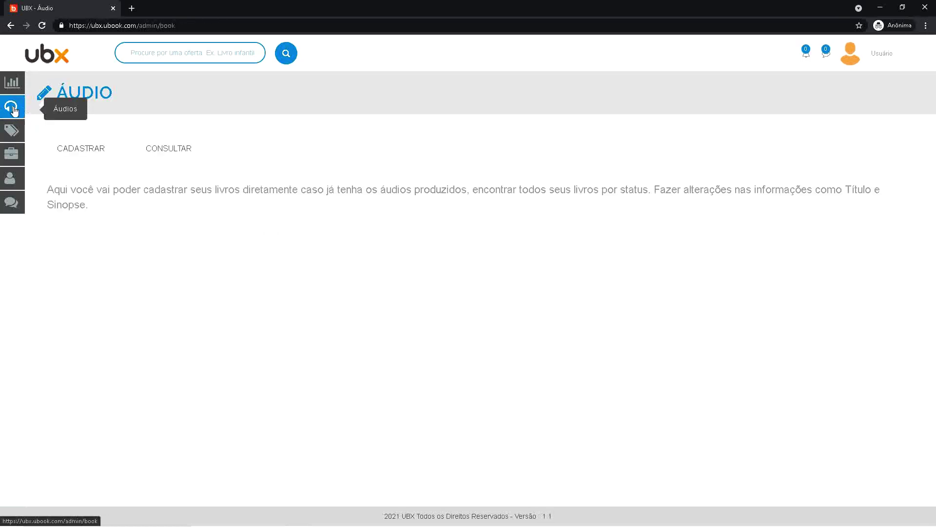
Visit the Oferta page and continue to the account section that follows it
click(11, 136)
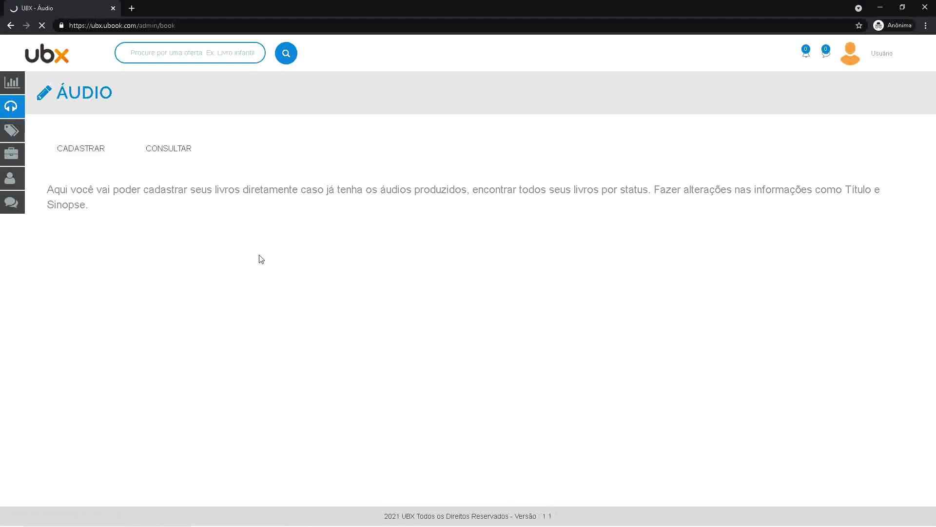
click(14, 157)
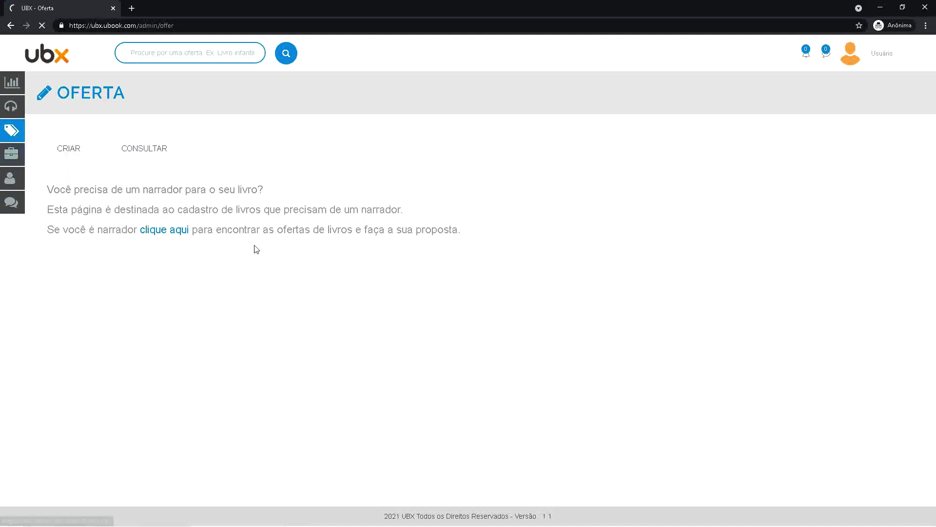